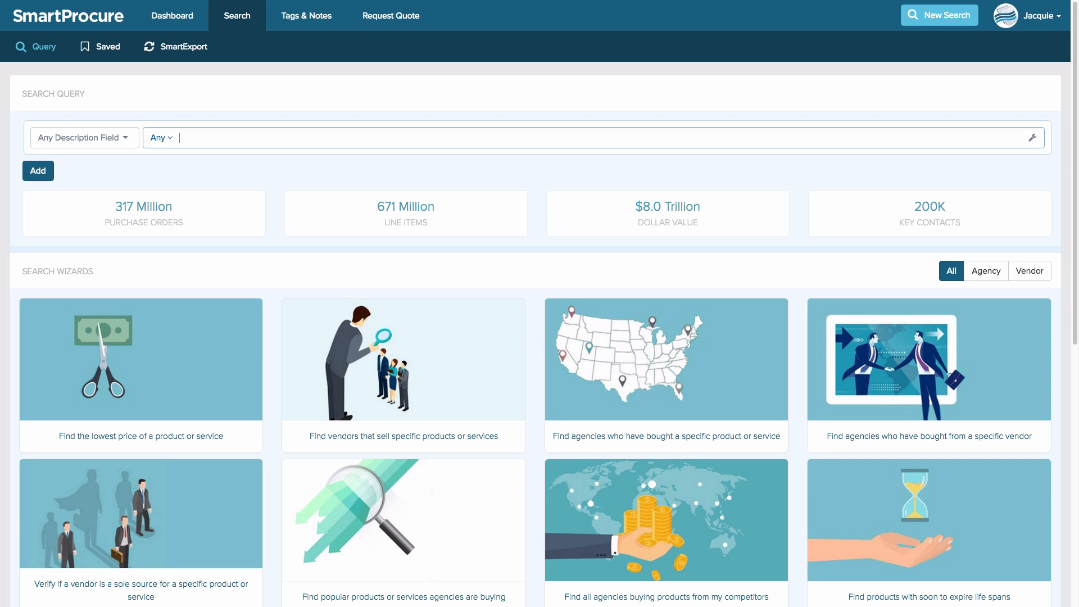
Search purchase records for "iphone" in any description field
{"action": "type", "text": "iphon"}
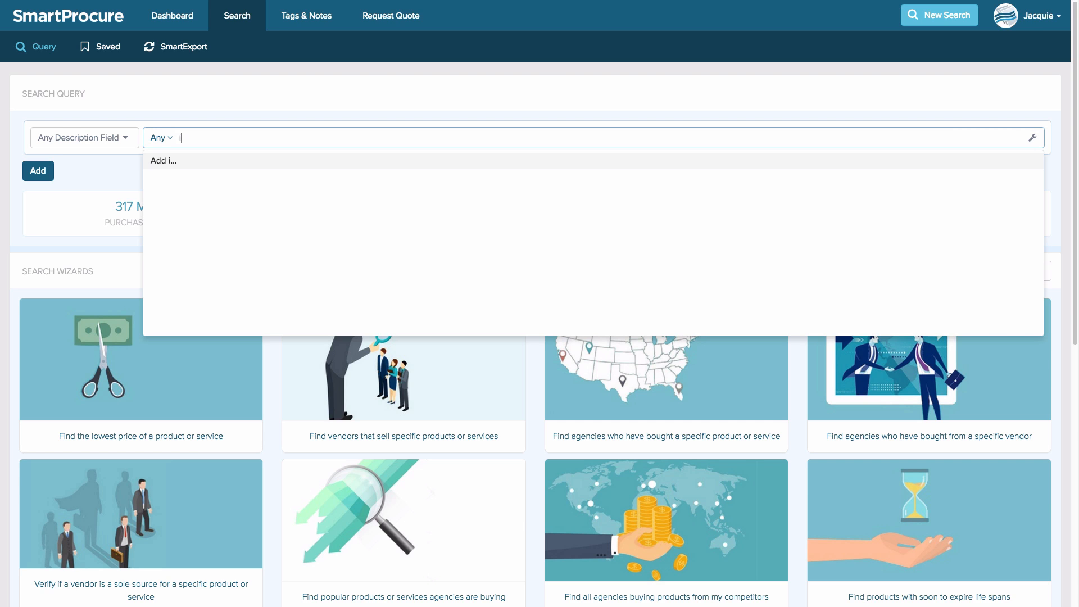
{"action": "type", "text": "e"}
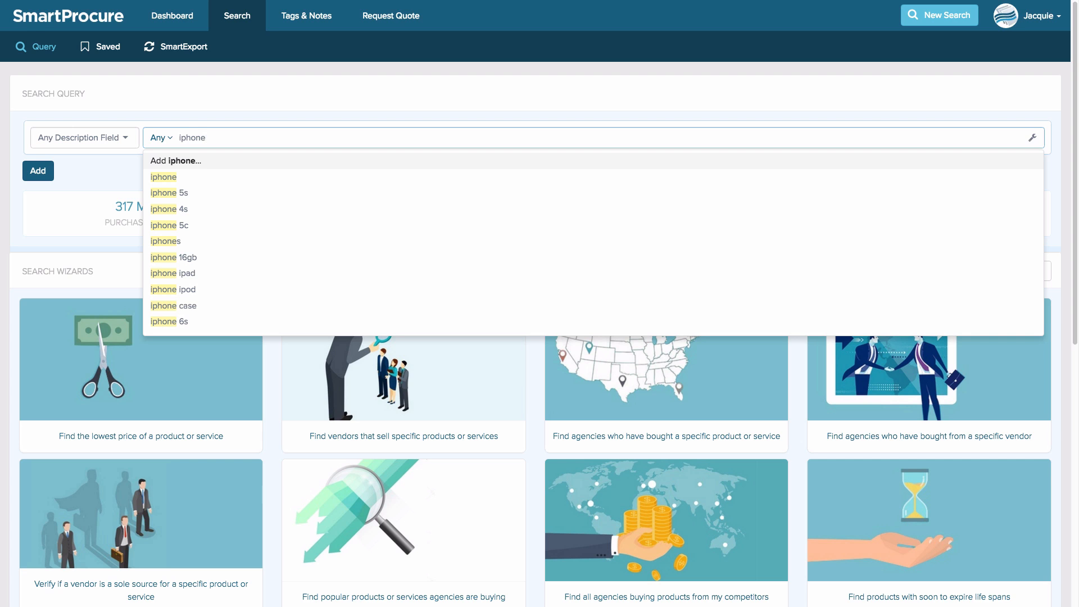
{"action": "key", "text": "Return"}
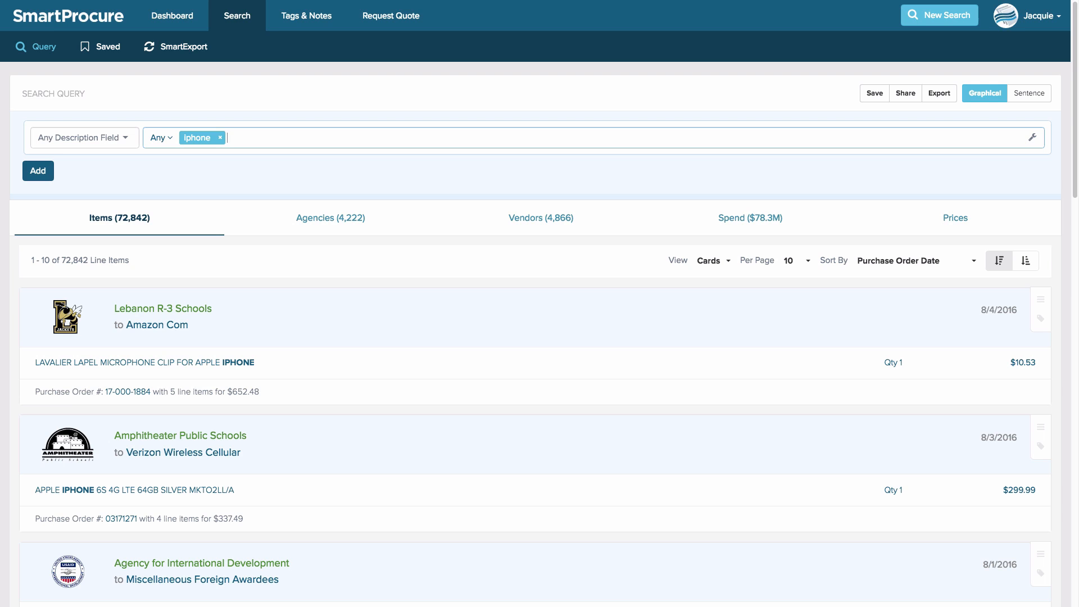
Start agency tagging on the Lebanon R-3 Schools result and add the new tag "Look for Bid"
{"action": "left_click", "coordinate": [1040, 319]}
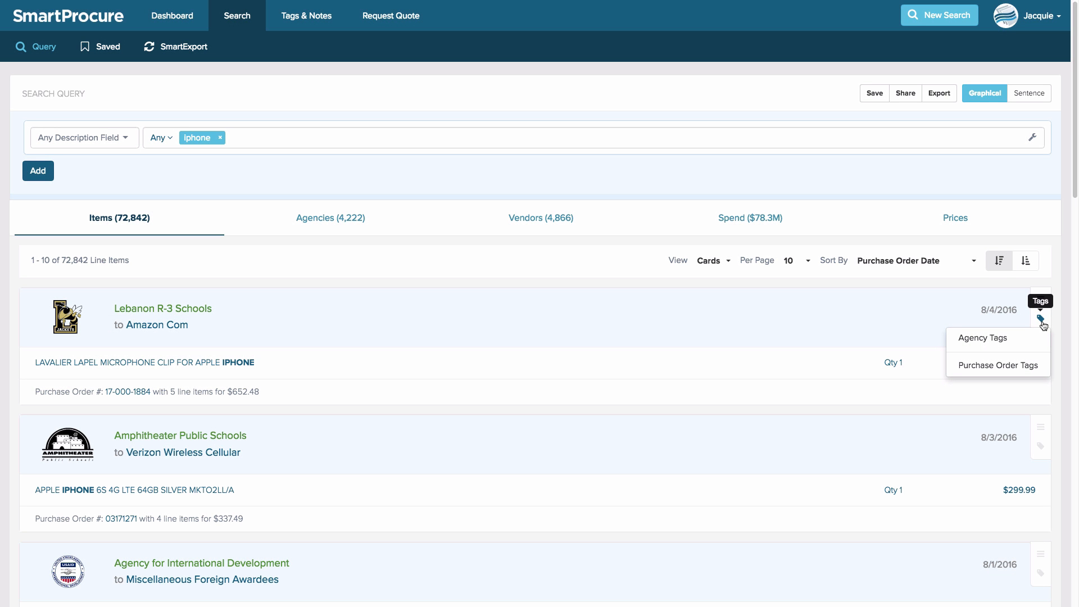
{"action": "left_click", "coordinate": [1003, 339]}
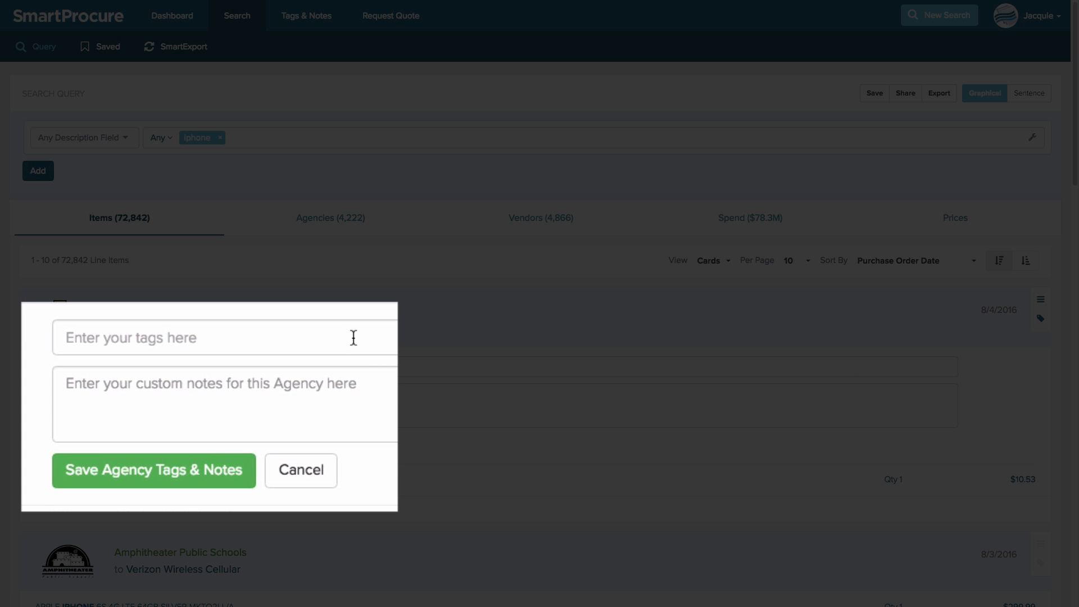
{"action": "left_click", "coordinate": [292, 367]}
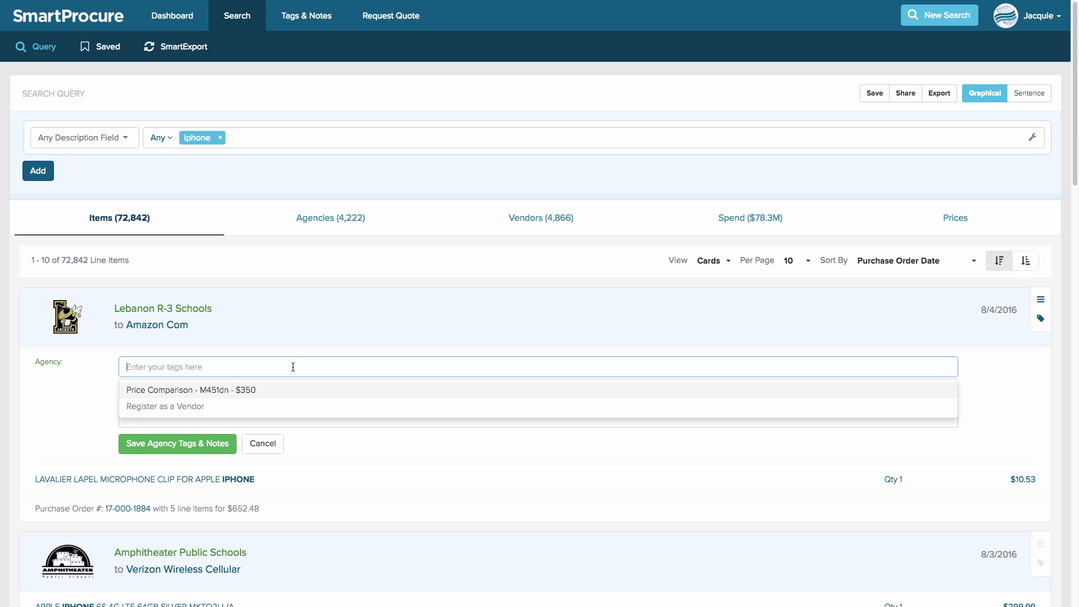
{"action": "type", "text": "Look fo"}
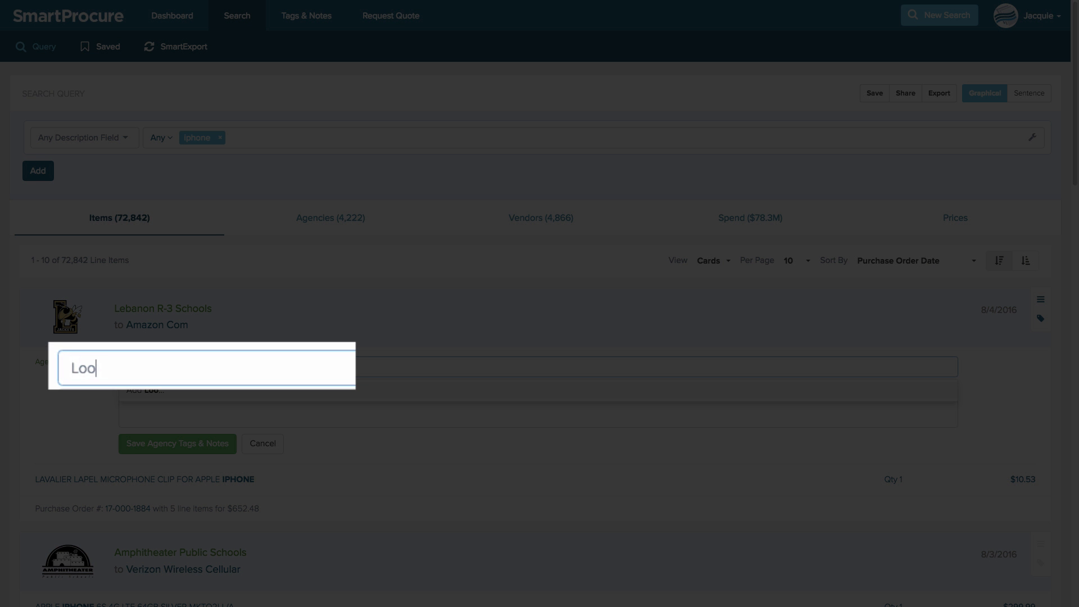
{"action": "type", "text": "r Bid"}
{"action": "key", "text": "Return"}
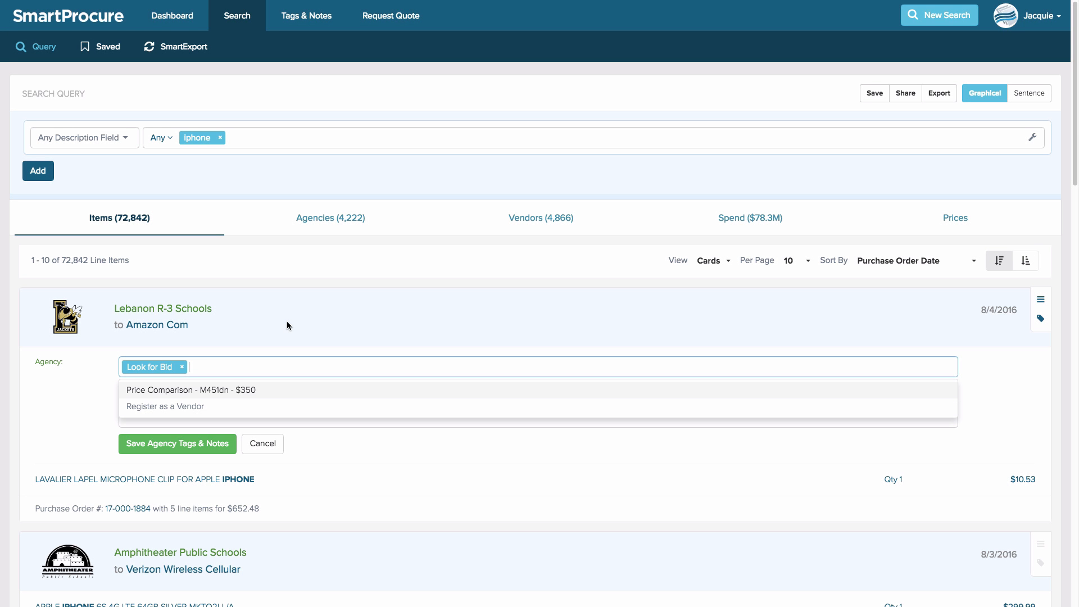
{"action": "left_click", "coordinate": [70, 391]}
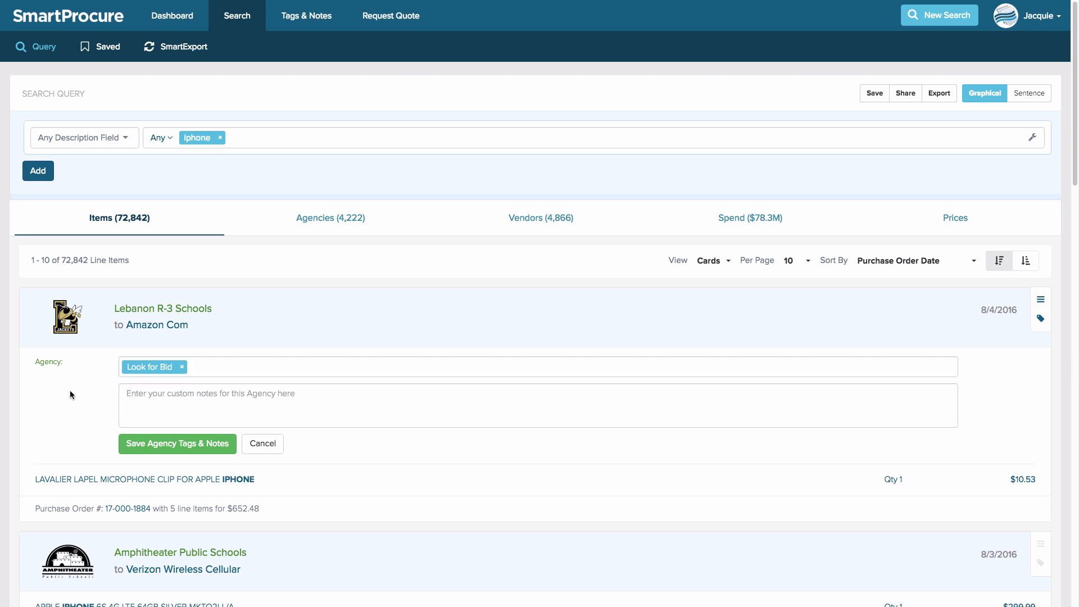
Enter the agency note "1/1/16 Contact the agency" for Lebanon R-3 Schools and save the agency tags and notes
{"action": "left_click", "coordinate": [137, 398]}
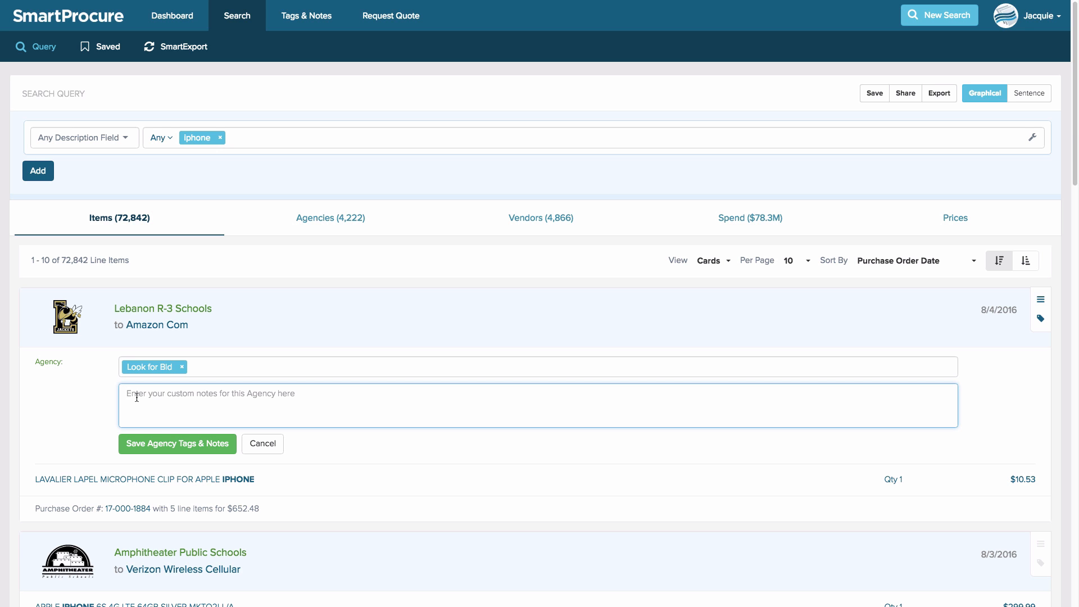
{"action": "type", "text": "1/1/1"}
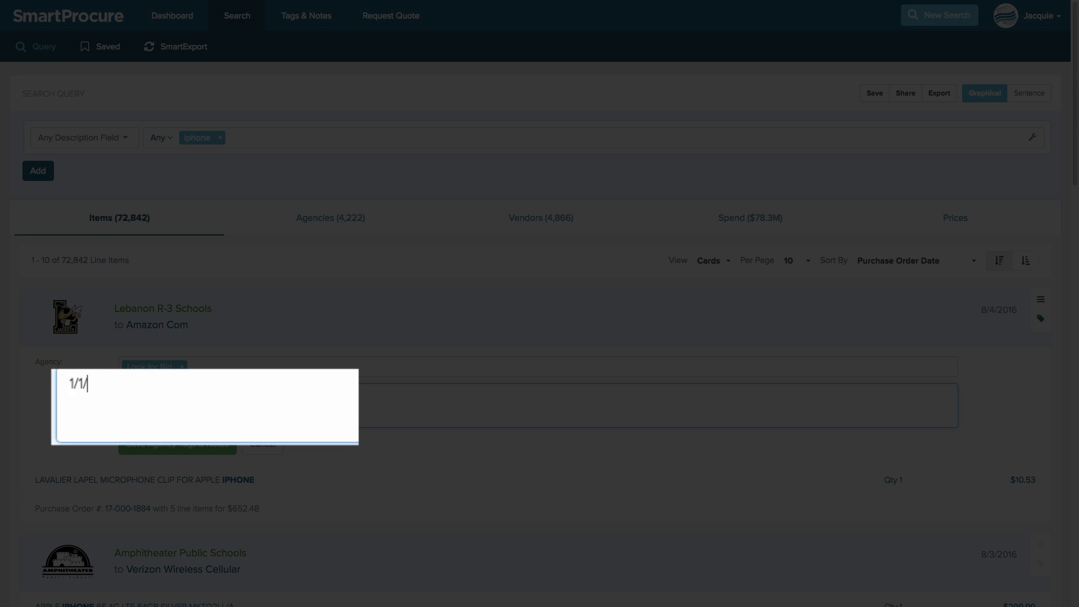
{"action": "type", "text": "6"}
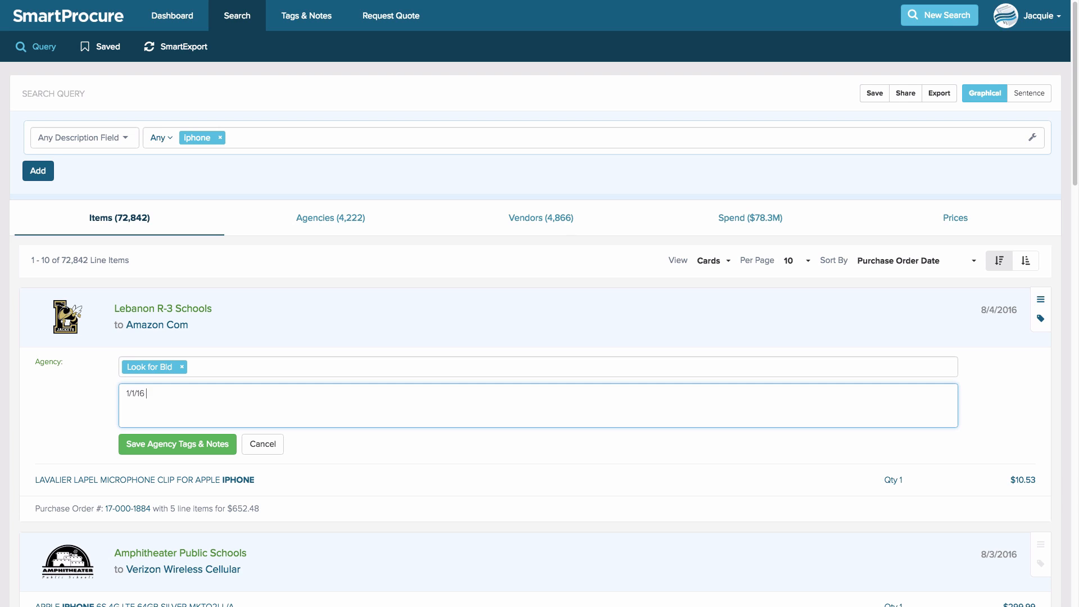
{"action": "type", "text": "Cona"}
{"action": "key", "text": "BackSpace"}
{"action": "type", "text": "tact the agency"}
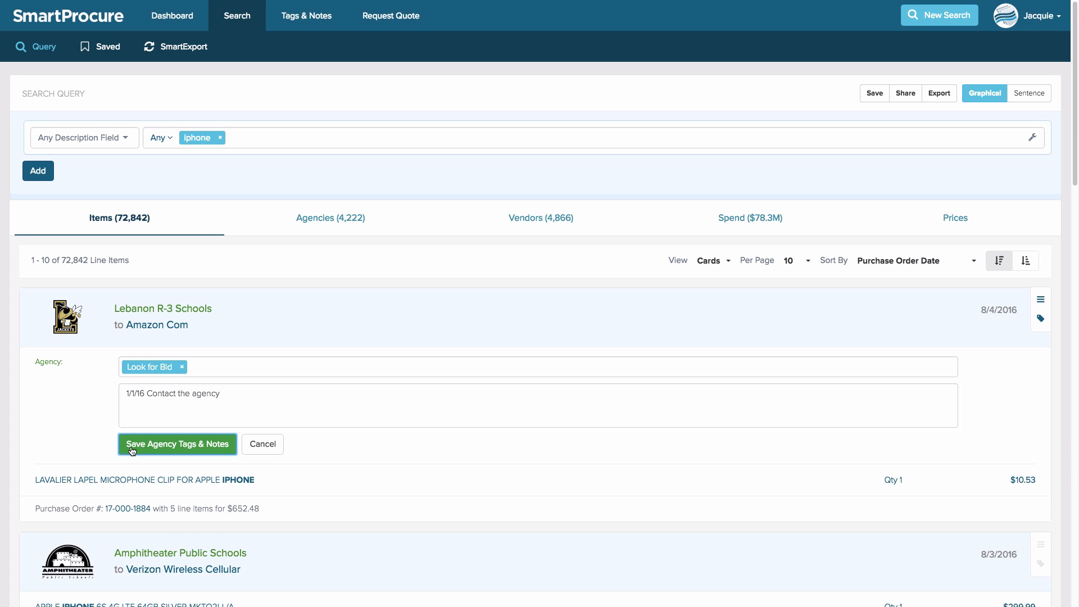
{"action": "left_click", "coordinate": [130, 447]}
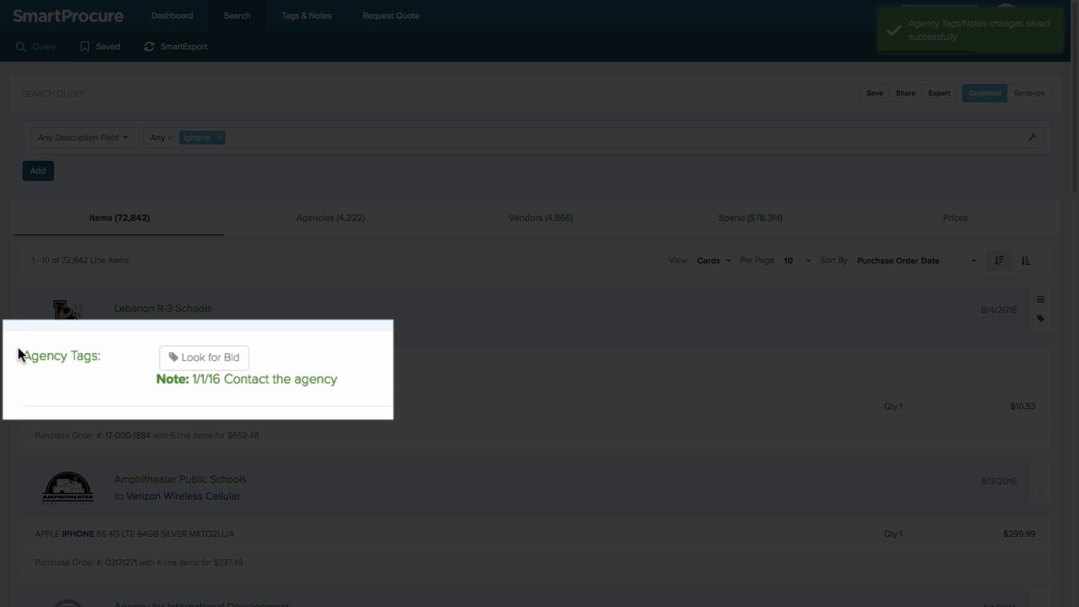
{"action": "left_click_drag", "start_coordinate": [22, 349], "coordinate": [101, 356]}
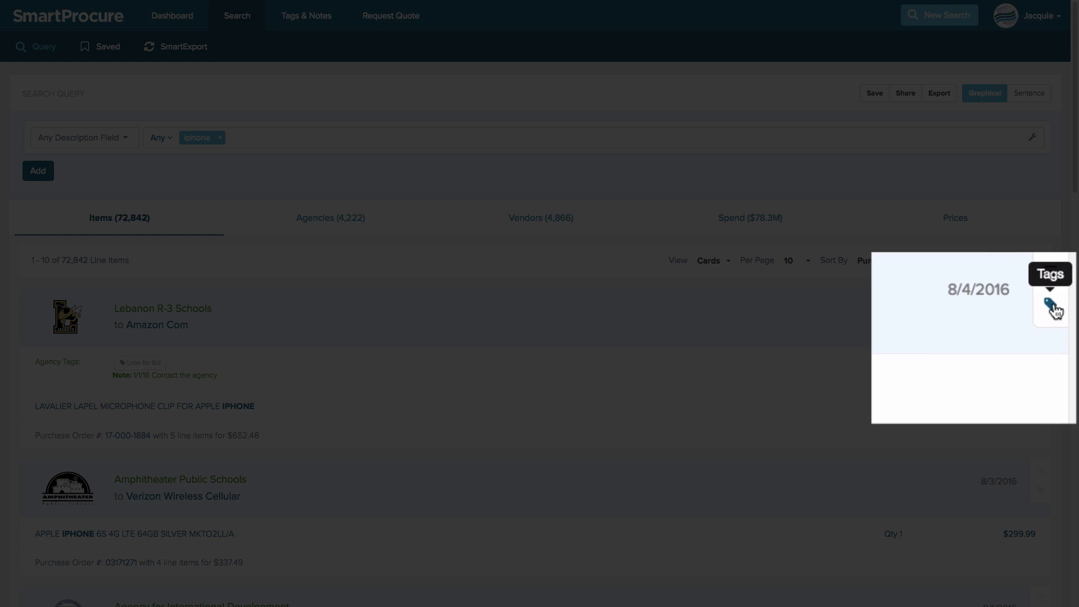
Give the Lebanon R-3 Schools purchase order the existing tag "Call Back" and enter the note "Follow up"
{"action": "left_click", "coordinate": [1049, 319]}
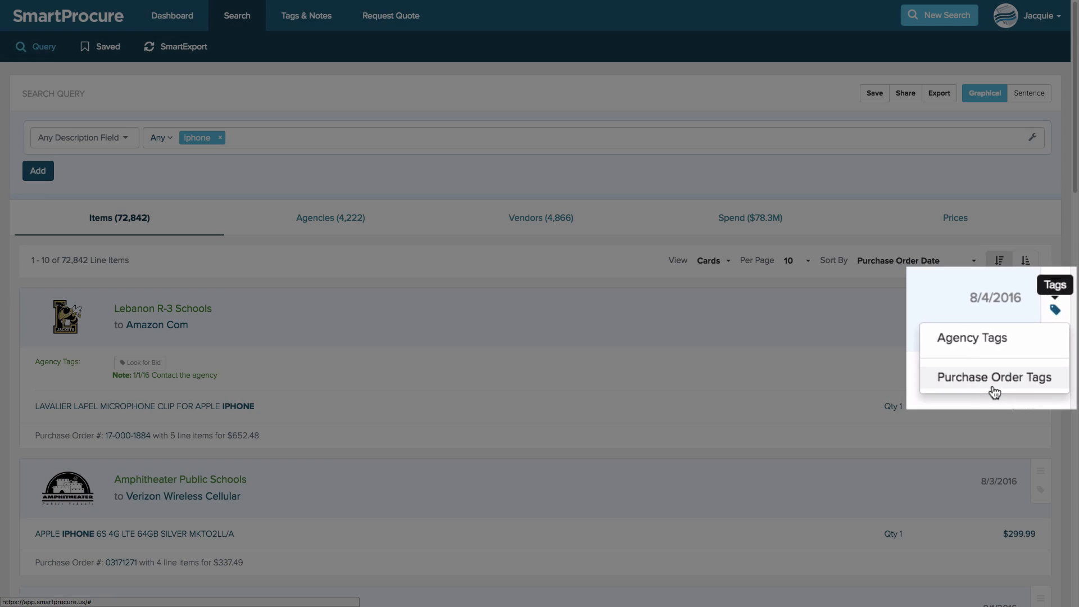
{"action": "left_click", "coordinate": [993, 374]}
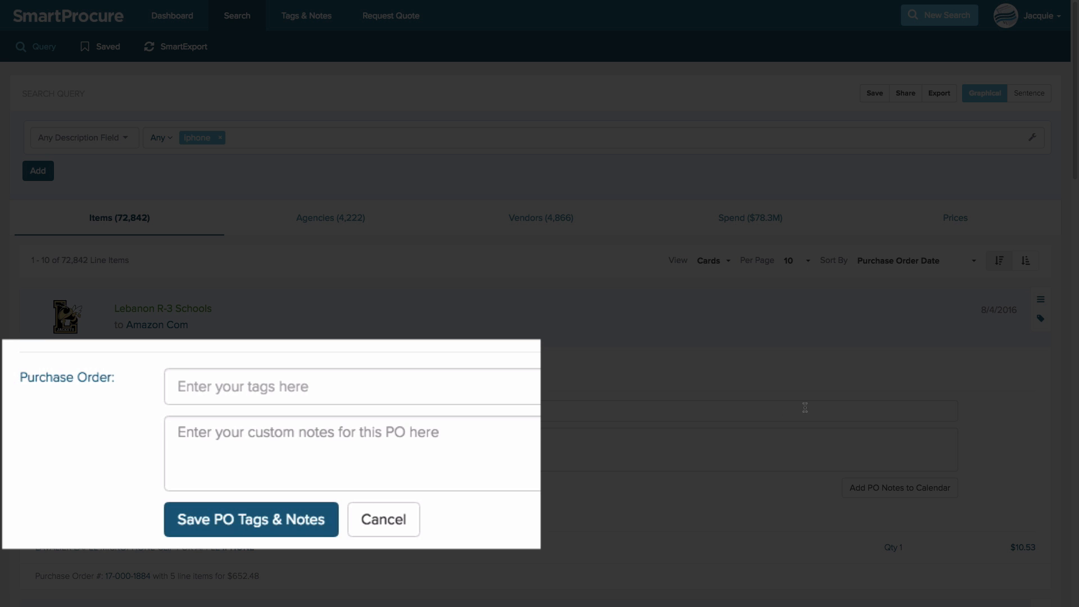
{"action": "left_click", "coordinate": [645, 414]}
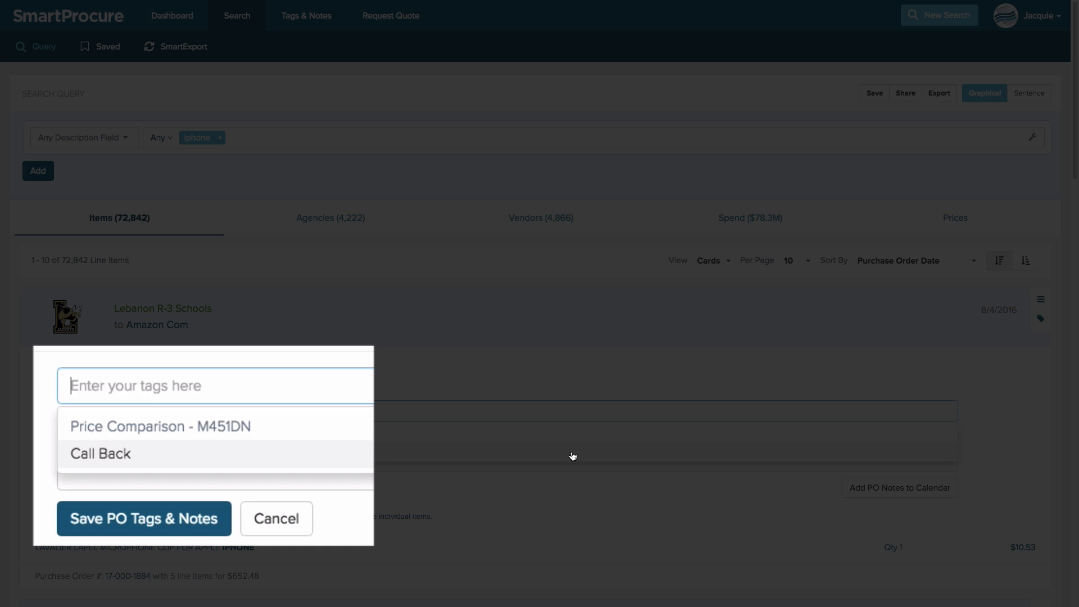
{"action": "left_click", "coordinate": [571, 452]}
{"action": "left_click", "coordinate": [535, 464]}
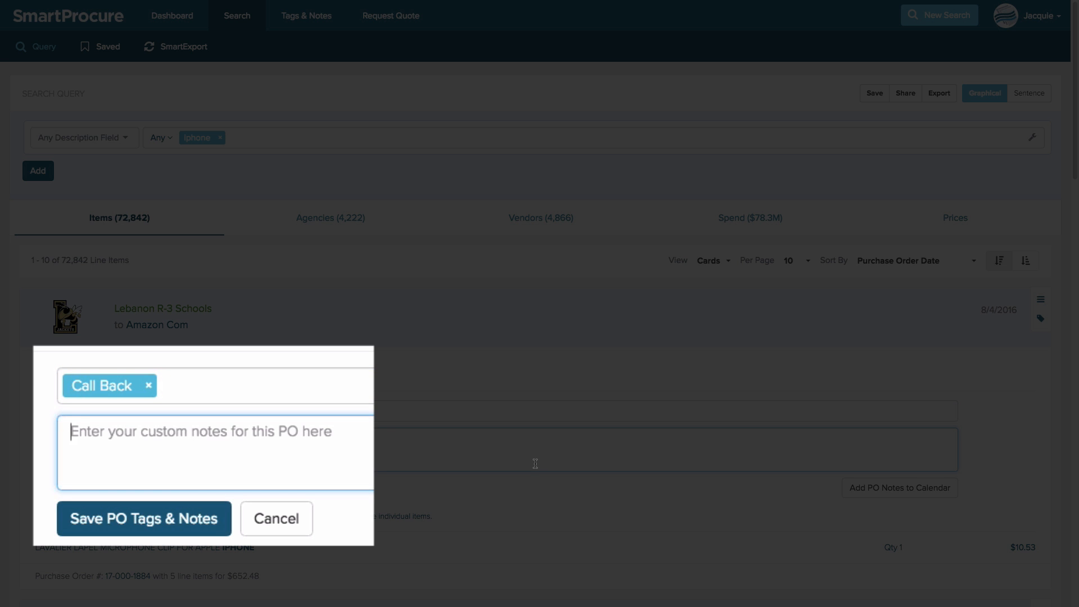
{"action": "type", "text": "Follow up"}
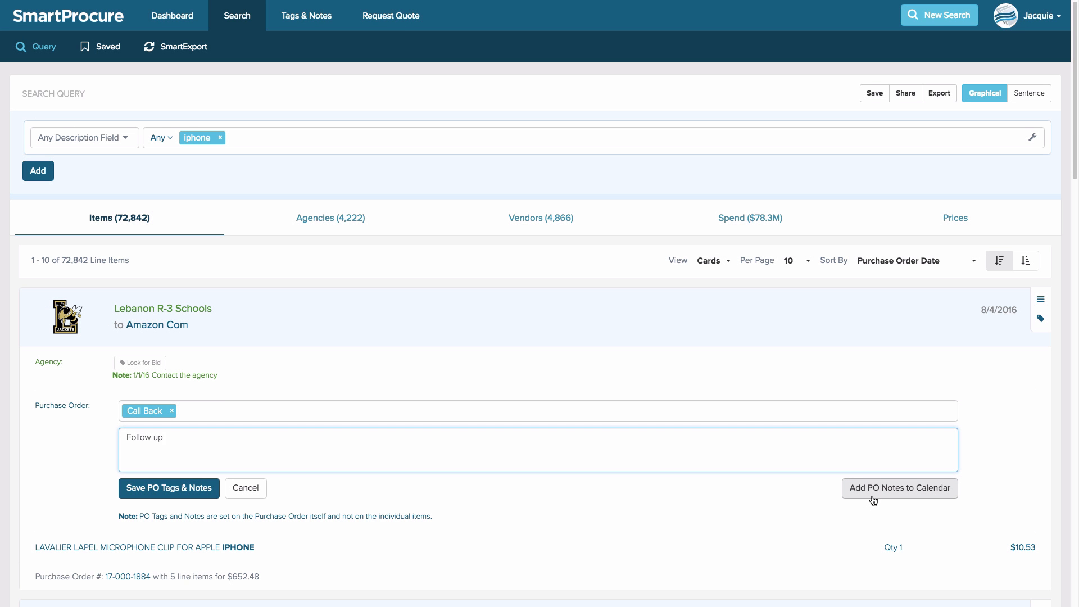
Examine the calendar event form for the PO note, including the timed-event fields without All Day Event and the available calendar services
{"action": "left_click", "coordinate": [872, 499]}
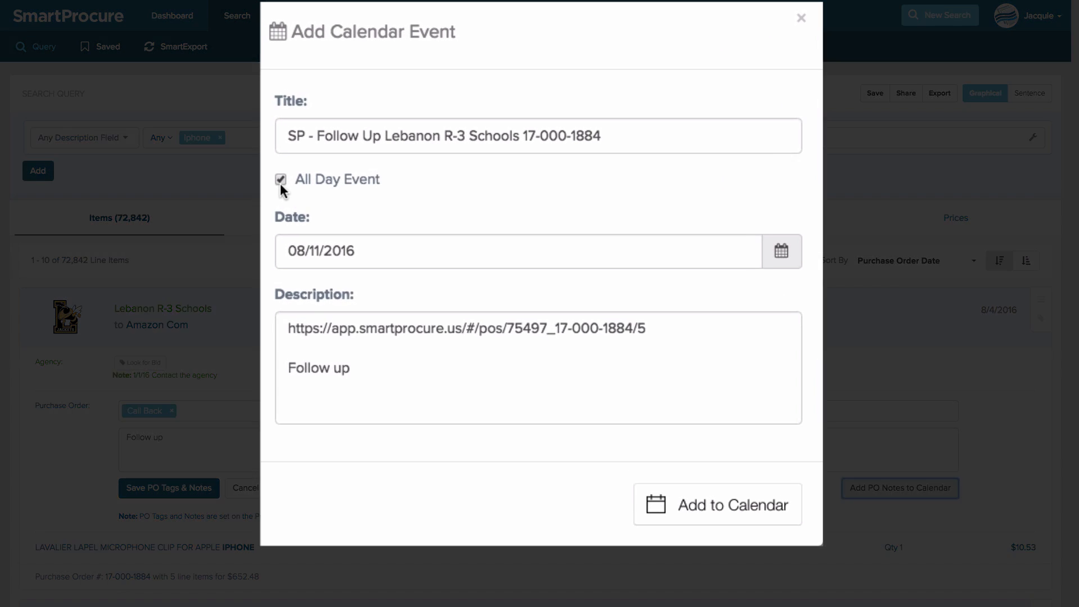
{"action": "left_click", "coordinate": [273, 186]}
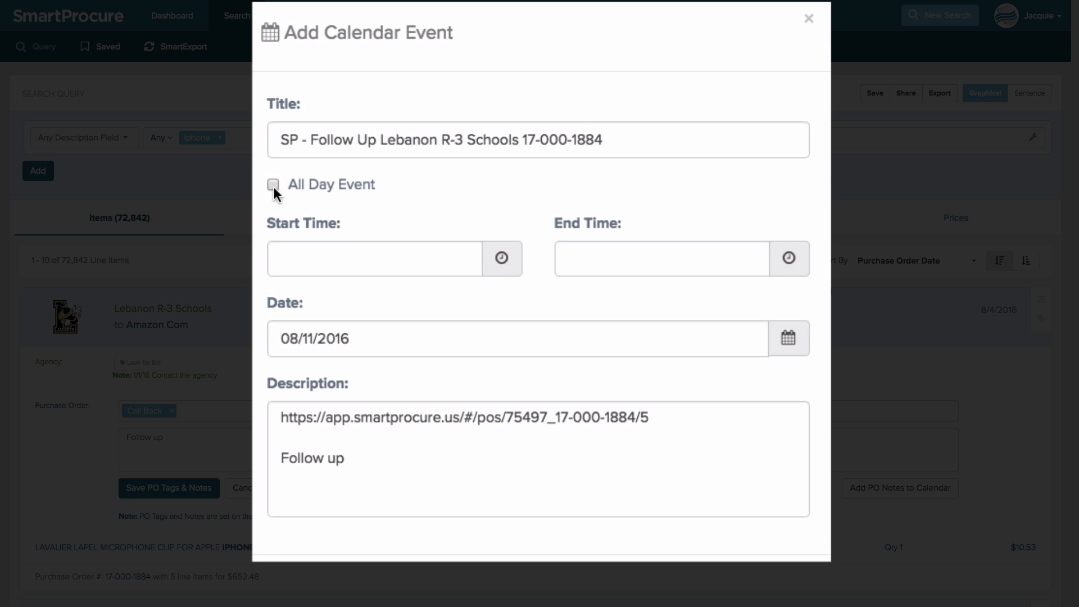
{"action": "left_click", "coordinate": [331, 251]}
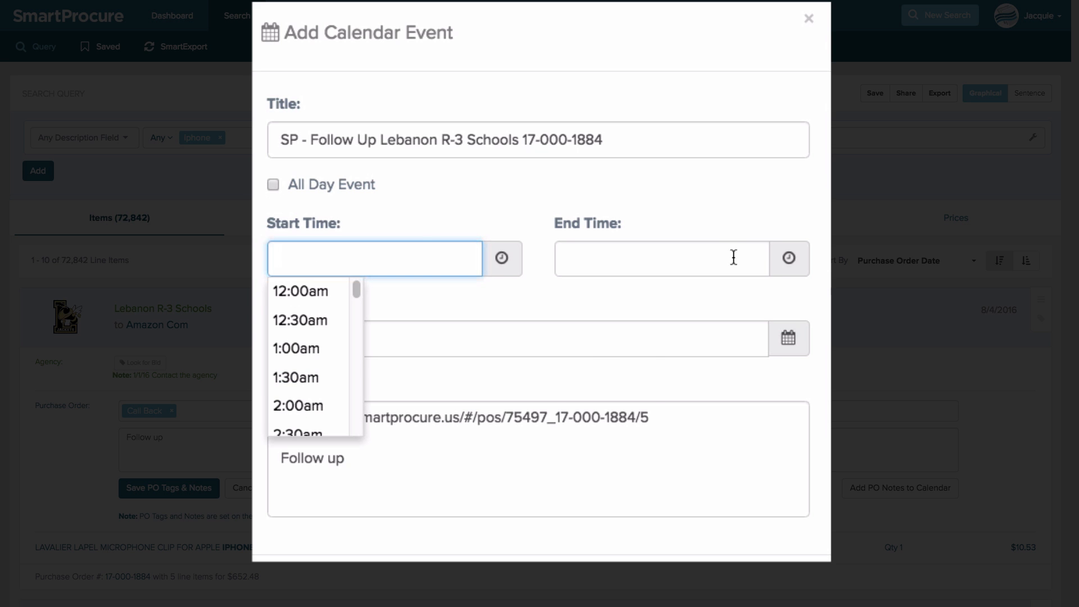
{"action": "left_click", "coordinate": [703, 257]}
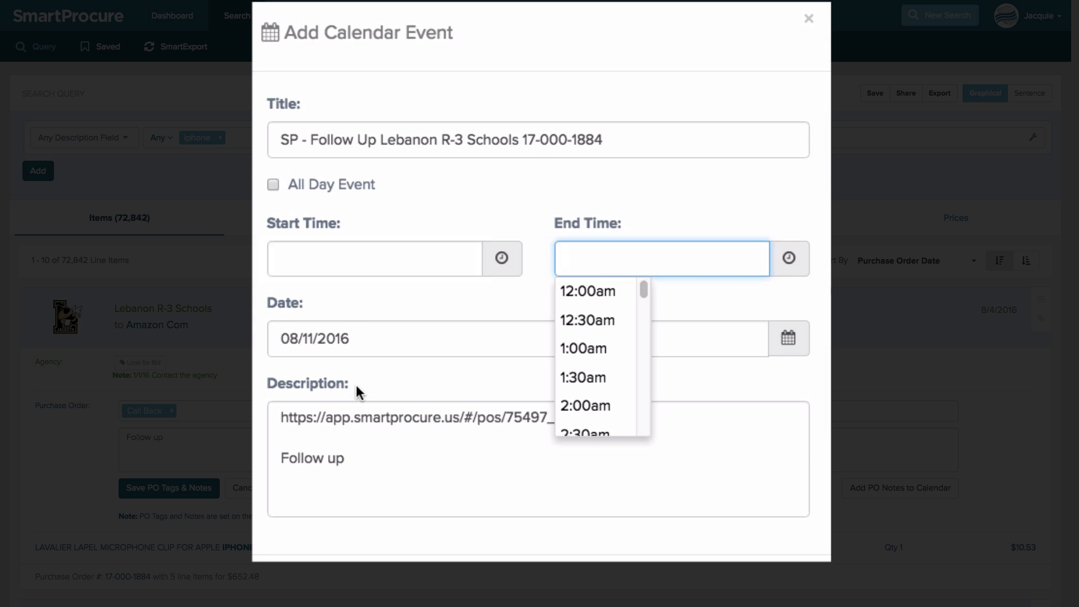
{"action": "left_click", "coordinate": [381, 294]}
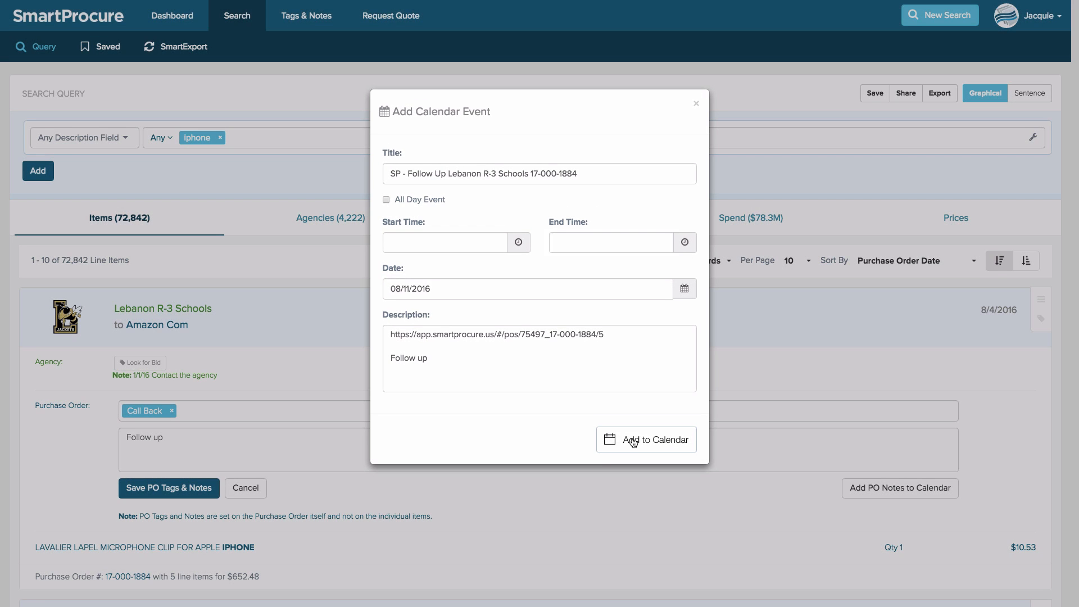
{"action": "left_click", "coordinate": [700, 599]}
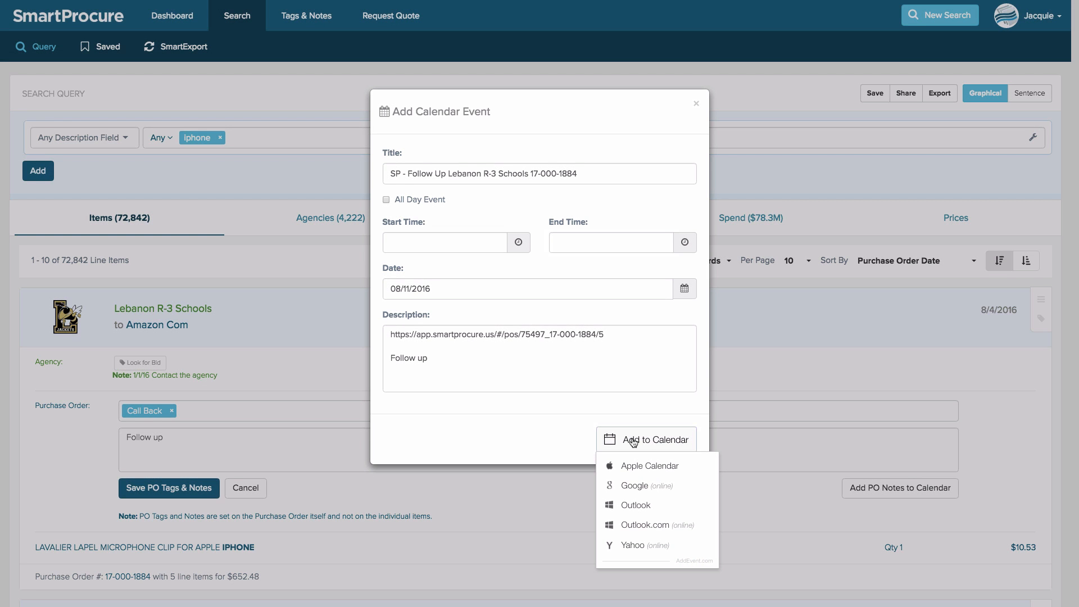
{"action": "left_click", "coordinate": [695, 104]}
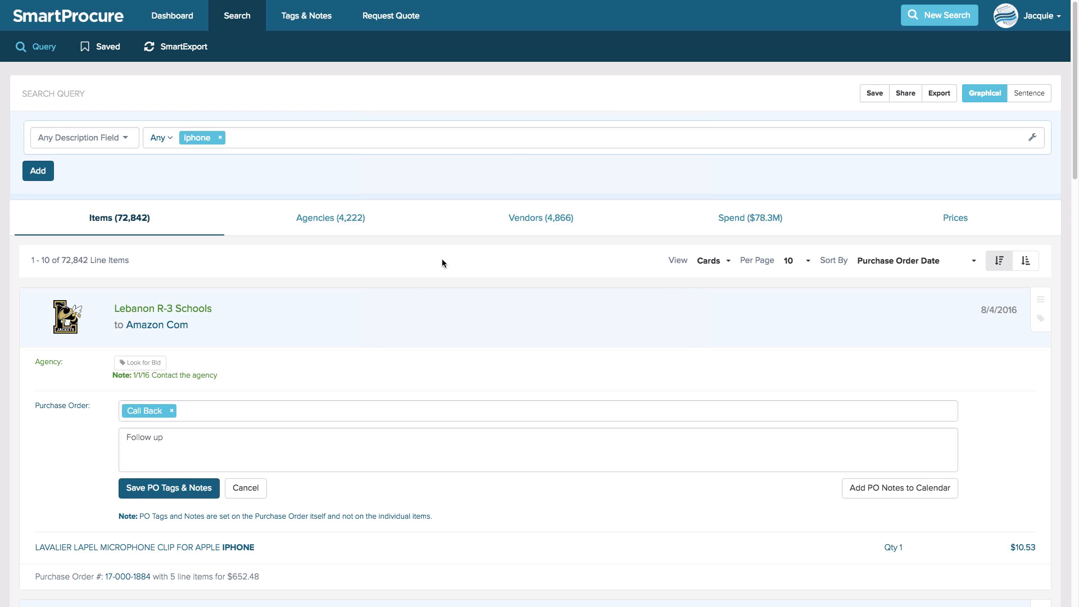
Save the purchase order's tag and note for Lebanon R-3 Schools
{"action": "left_click", "coordinate": [200, 495]}
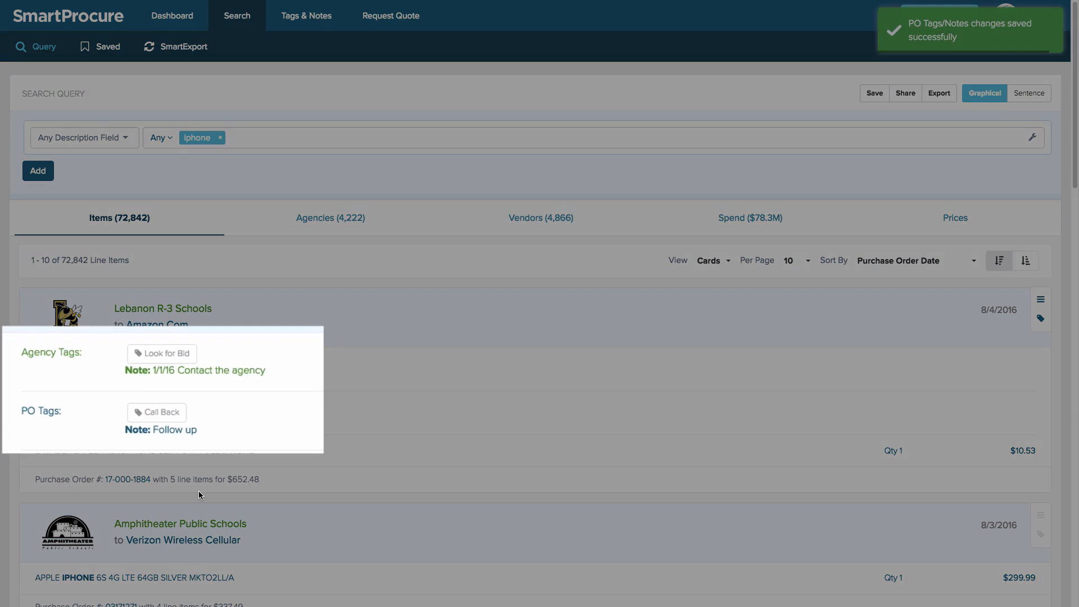